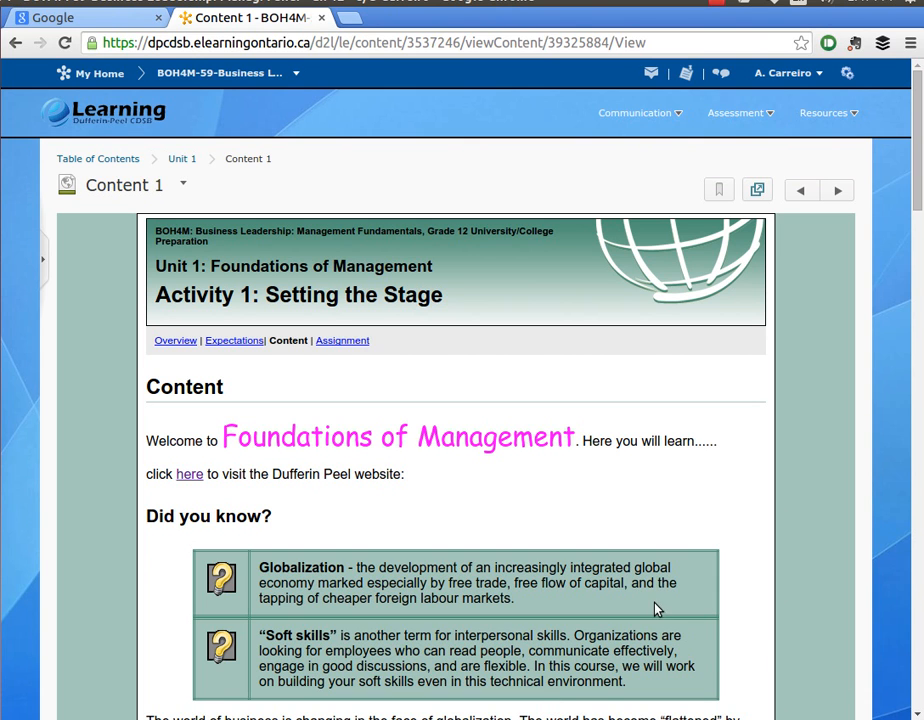
Step: Look through the Content 1 page and open the topic for HTML editing
left_click_drag(918, 183, 918, 605)
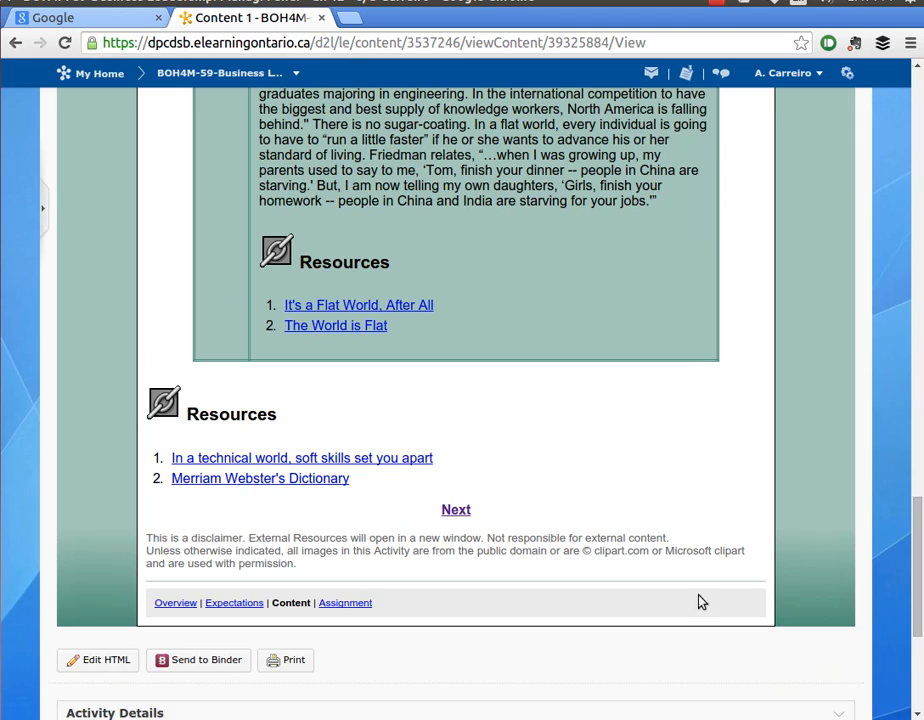
left_click_drag(918, 619, 913, 157)
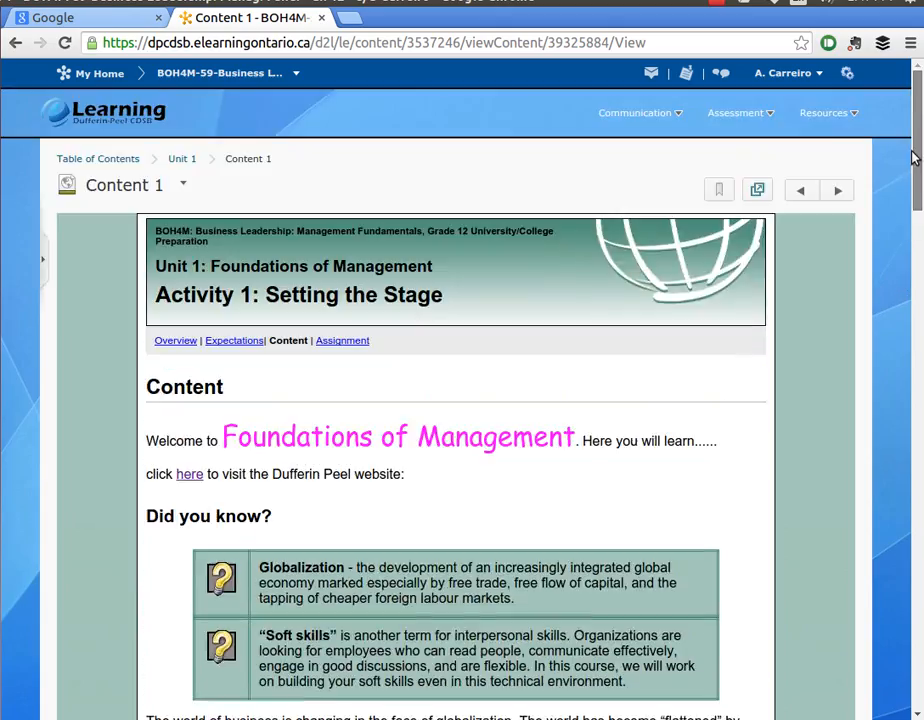
left_click(184, 186)
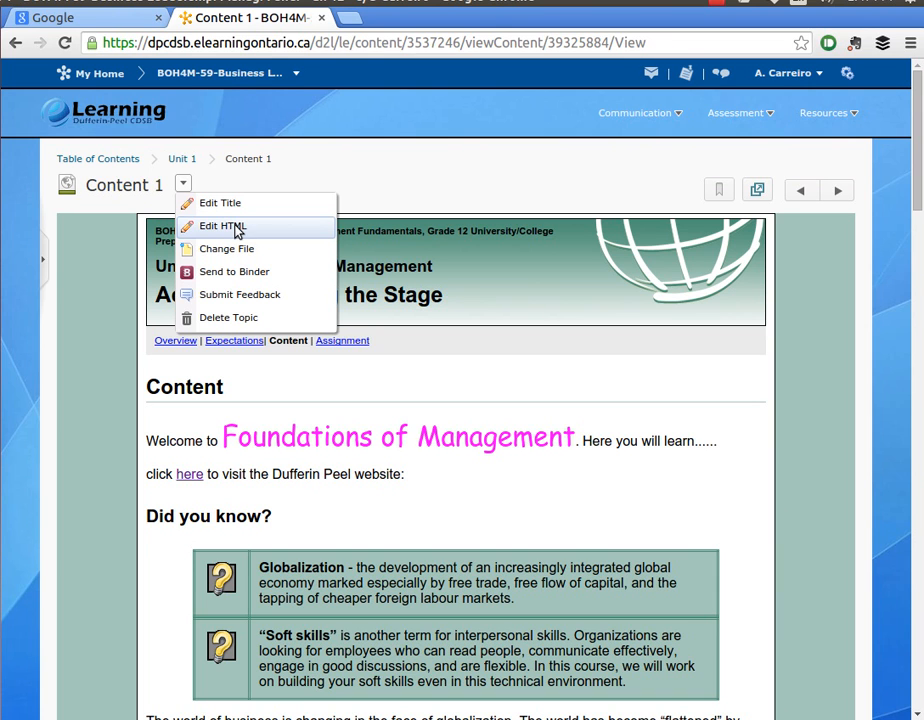
left_click(238, 230)
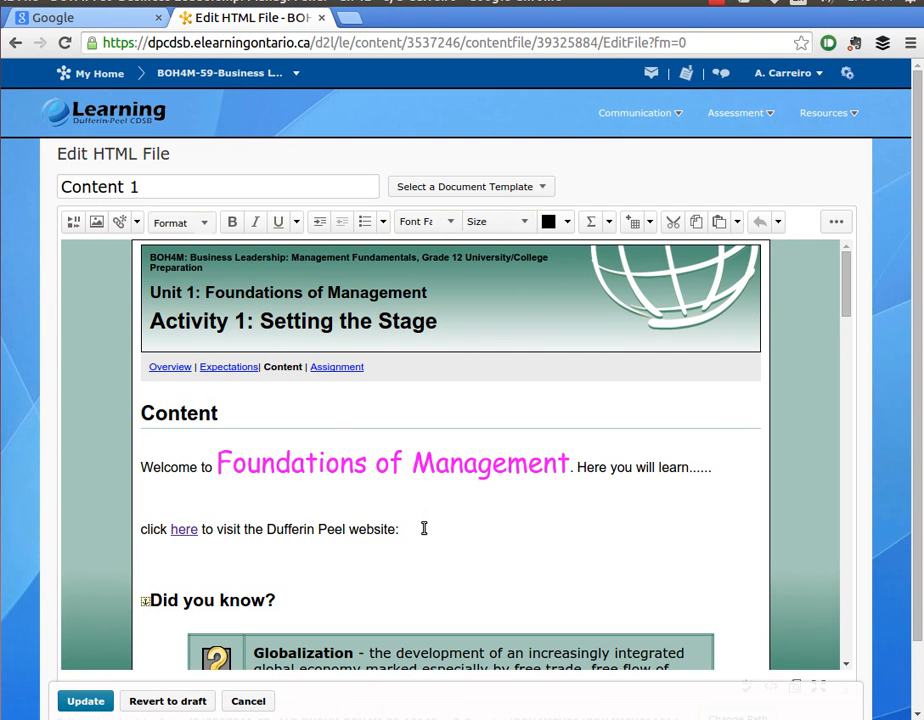
Step: Add two new lines after the "click here to visit the Dufferin Peel website:" line
left_click(431, 531)
key("Return")
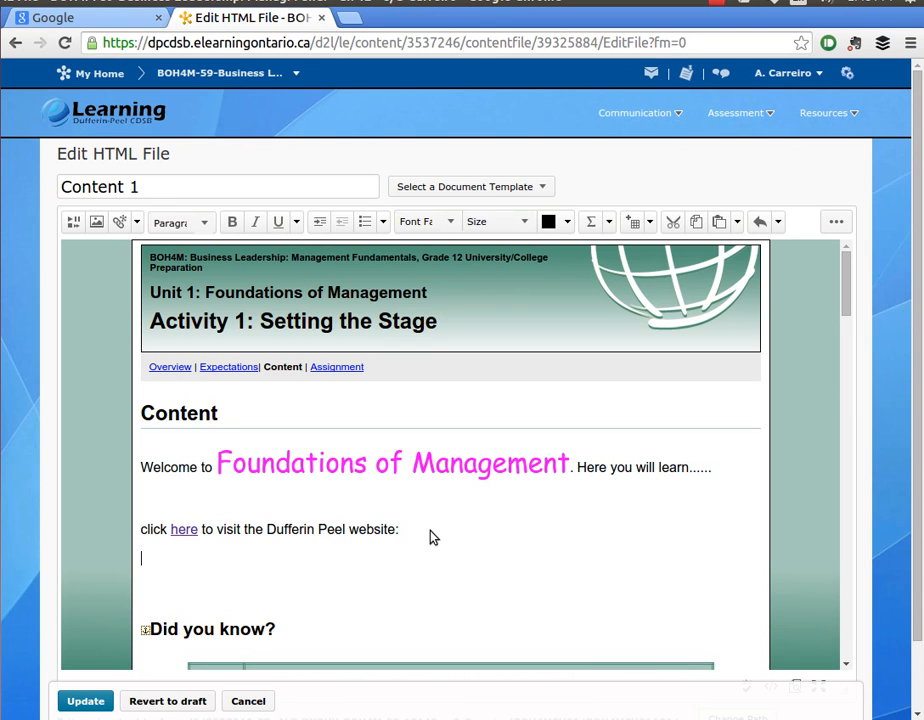
key("Return")
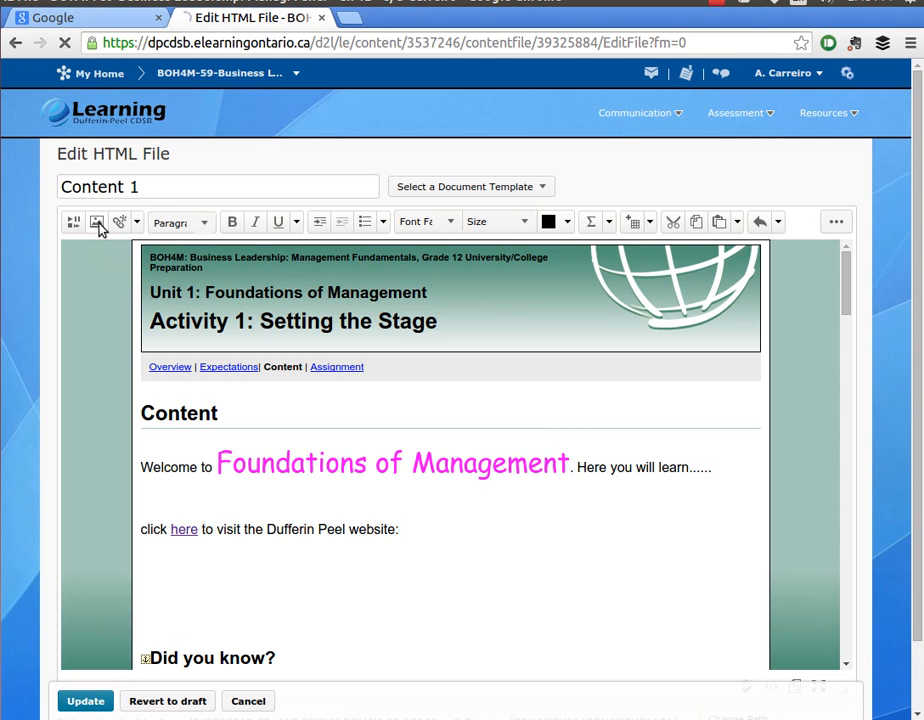
Step: Start inserting an image from the computer and upload file folder.jpg from the Icons folder in Pictures
left_click(98, 225)
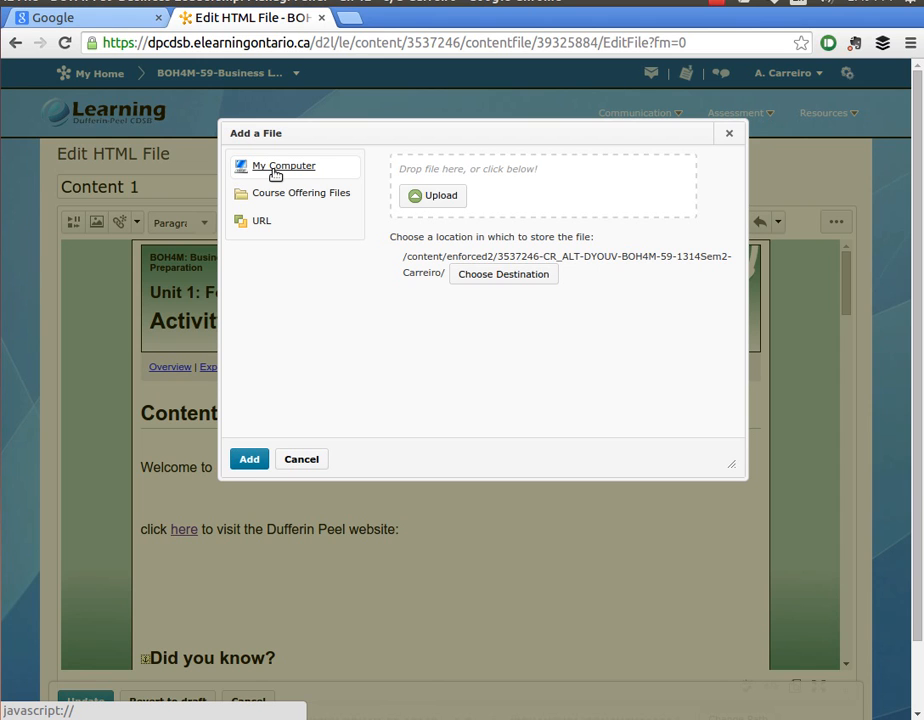
left_click(454, 203)
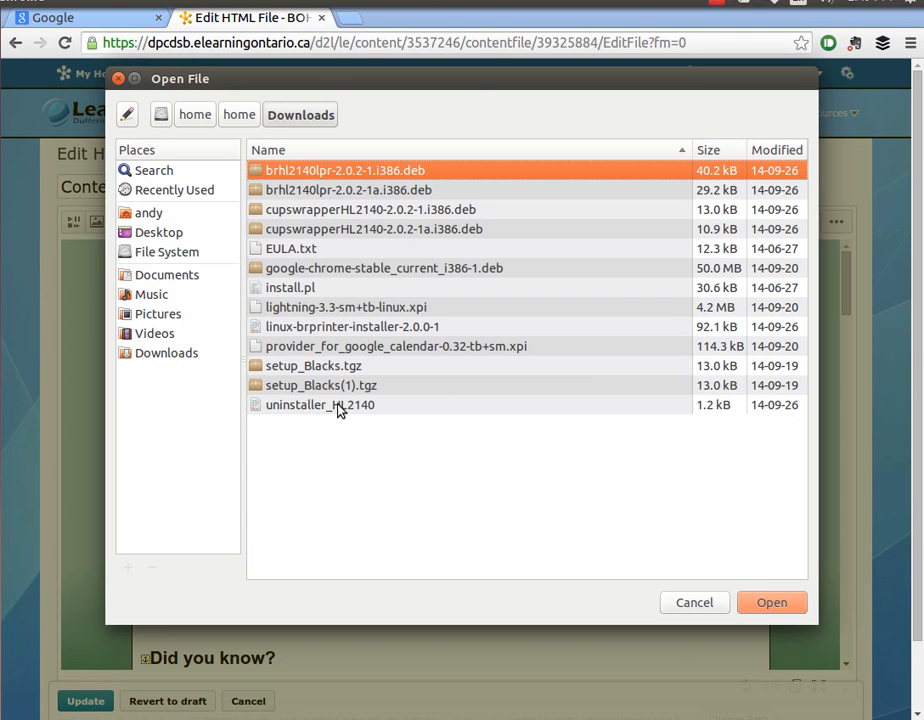
left_click(155, 315)
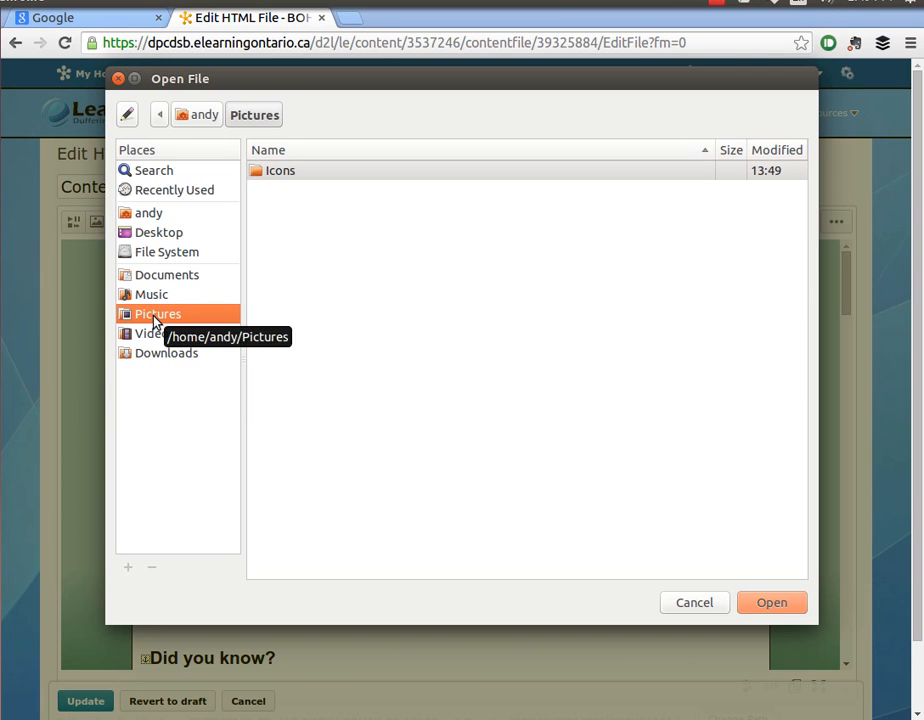
left_click(281, 175)
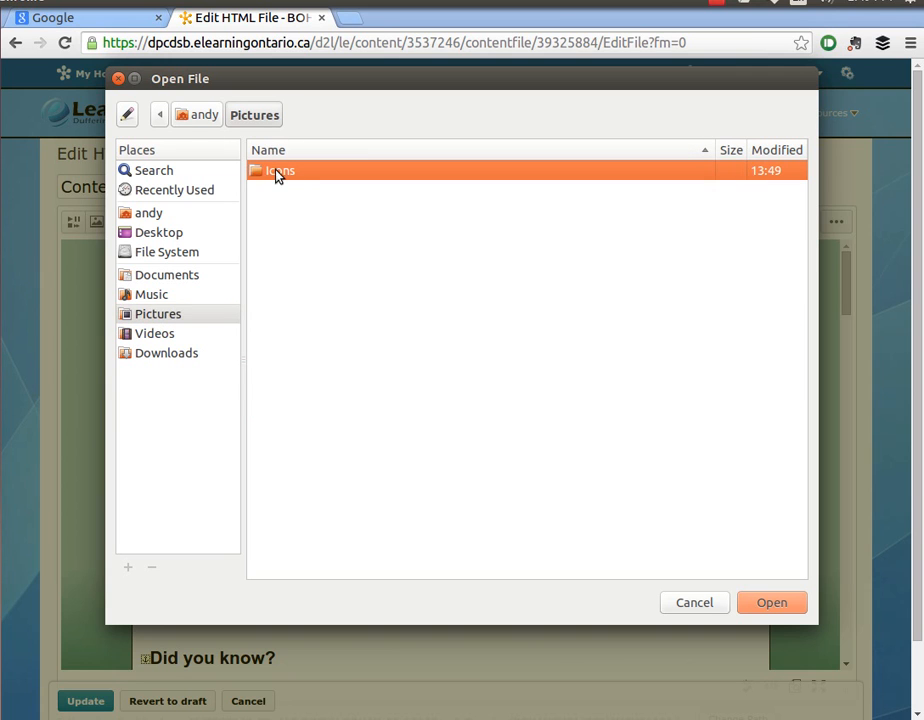
double_click(278, 176)
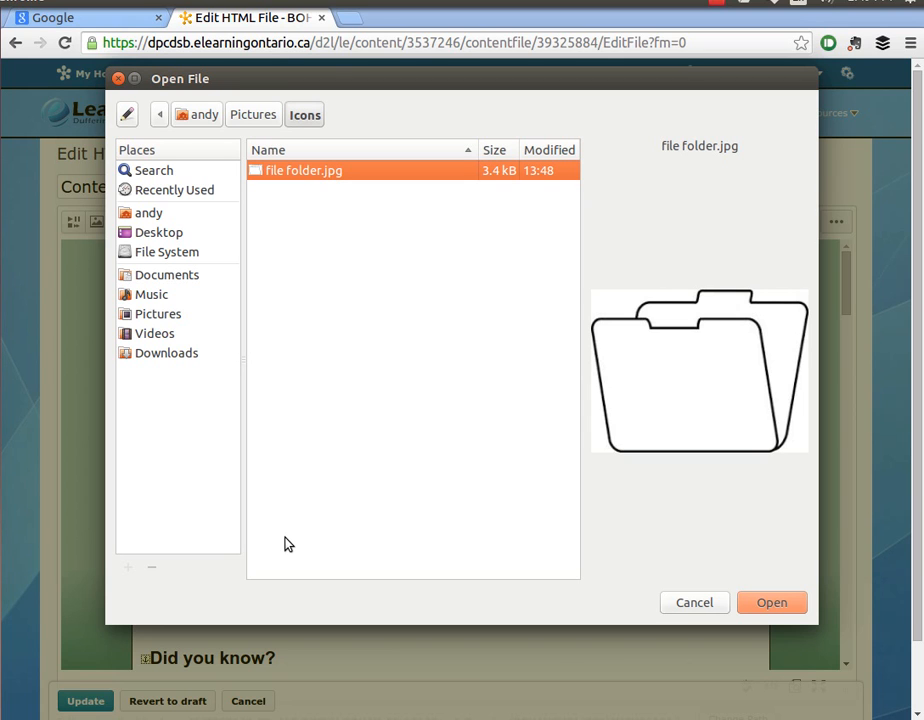
left_click(770, 603)
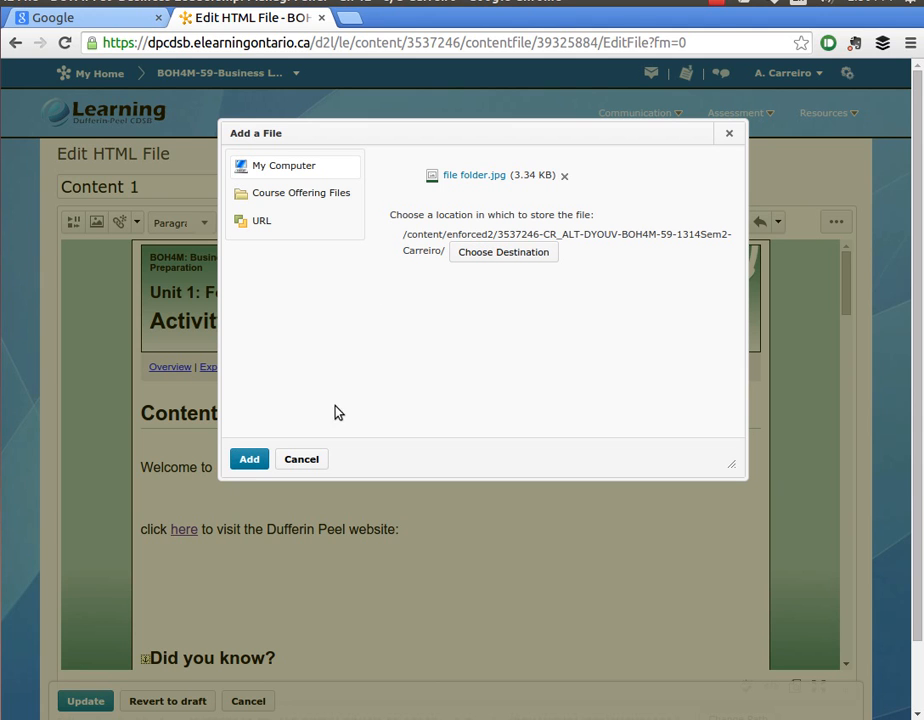
Step: Add the uploaded image with the alternative text "File folder", leaving it non-decorative, and replace the duplicate course file
left_click(250, 460)
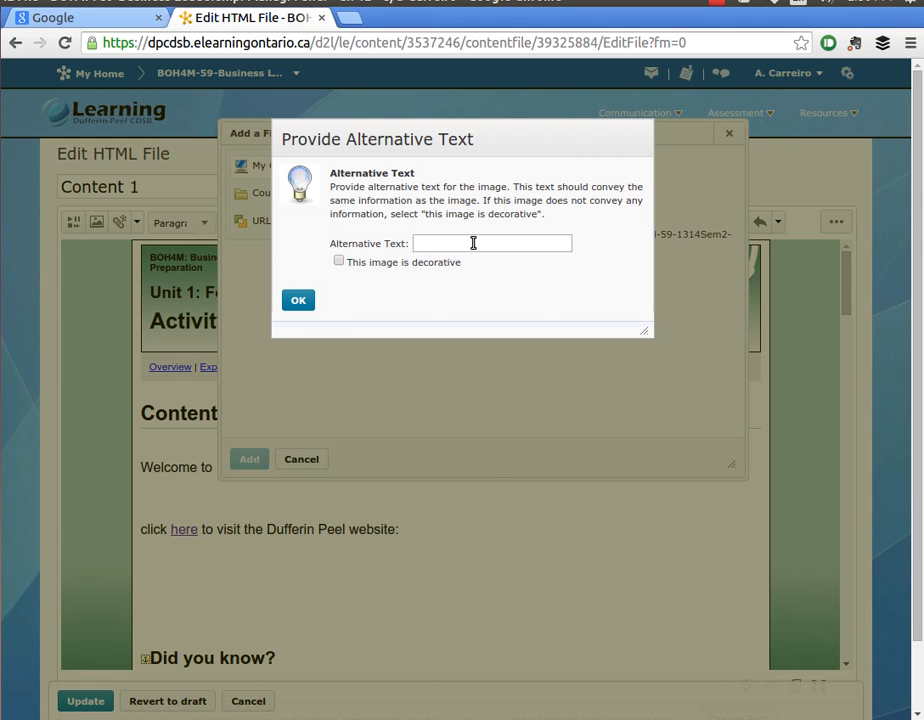
type("File fo")
type("lder")
left_click(339, 262)
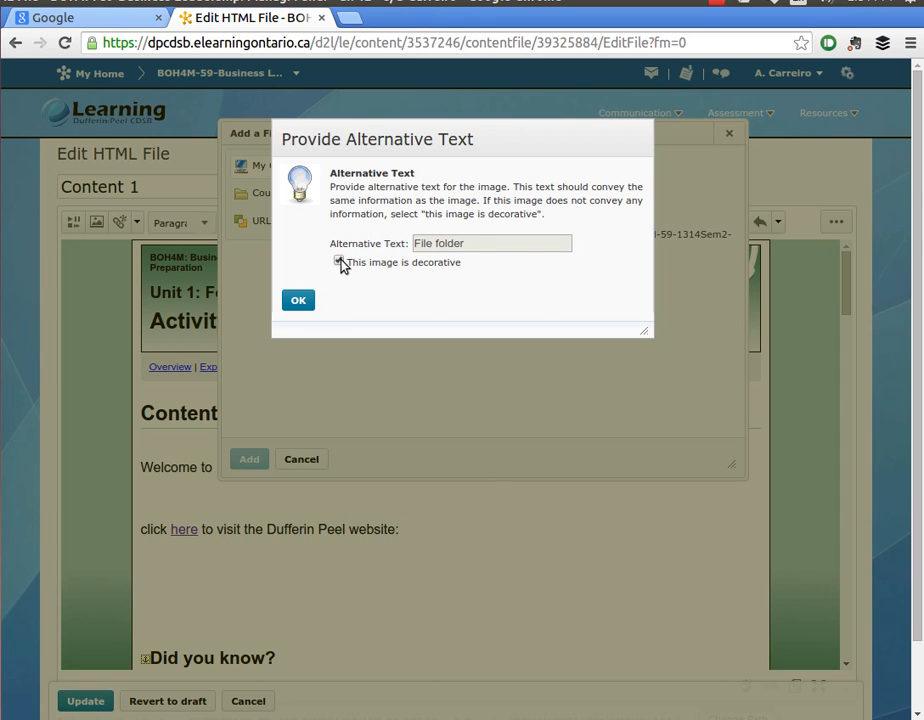
left_click(339, 262)
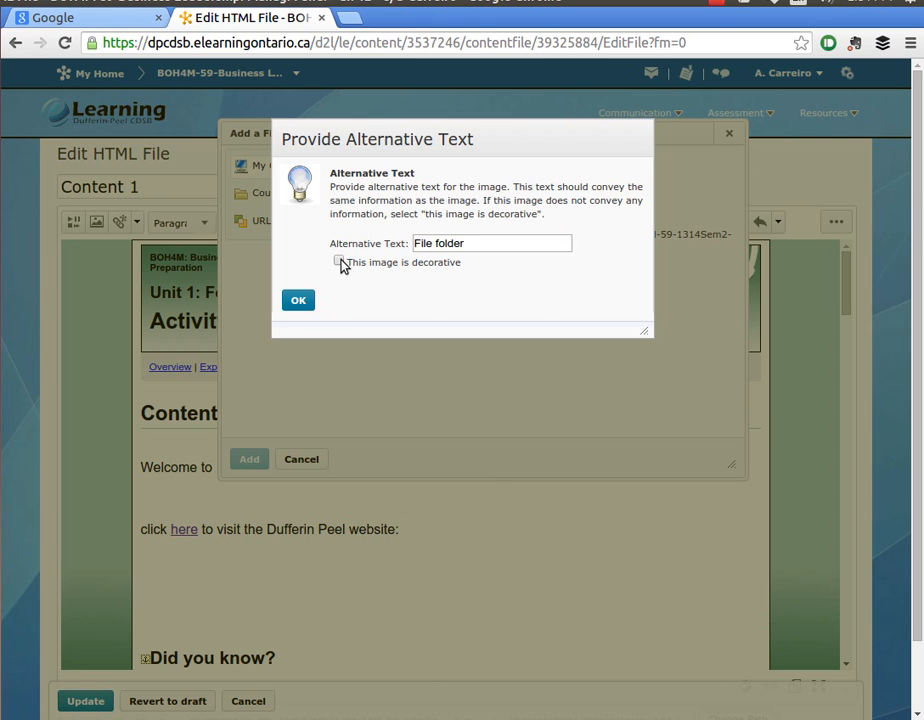
left_click(300, 301)
left_click(262, 466)
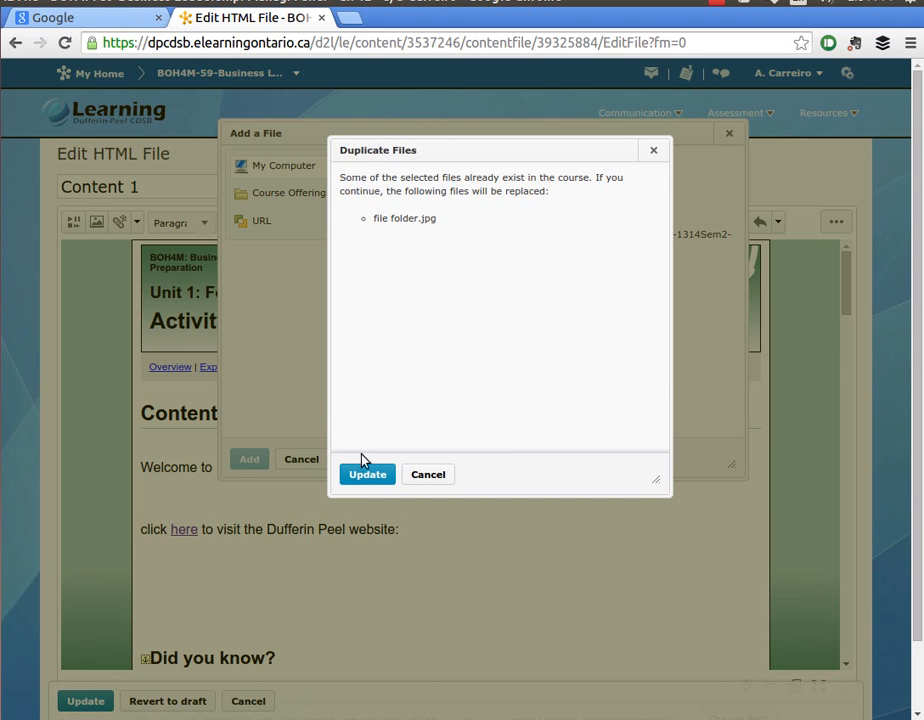
left_click(370, 477)
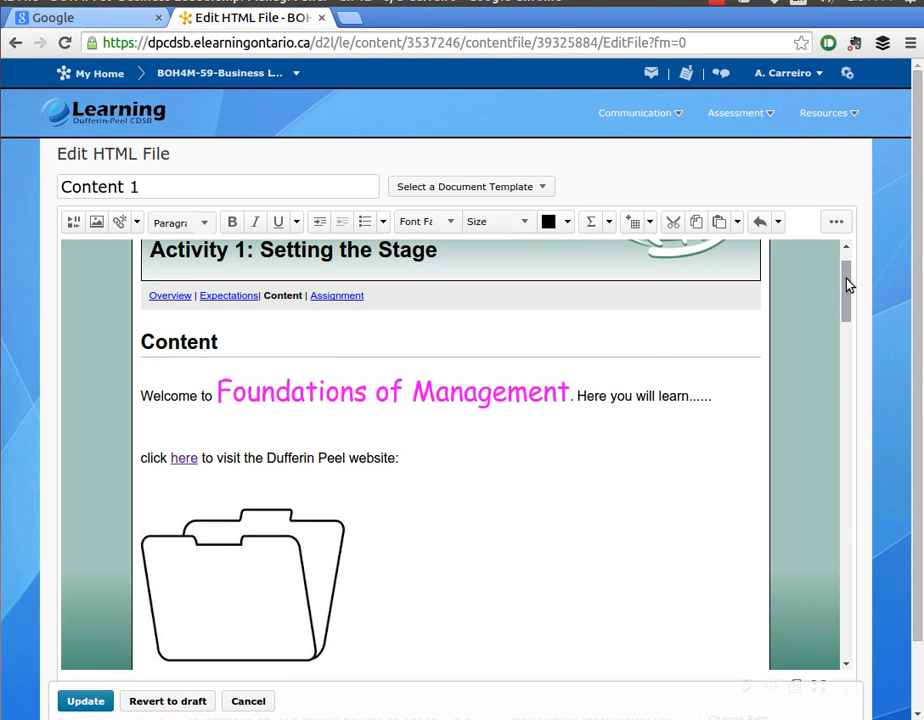
Step: Shrink the inserted folder image proportionally to a little under half its width and height
left_click_drag(848, 291, 850, 303)
scroll(851, 305, "down", 2)
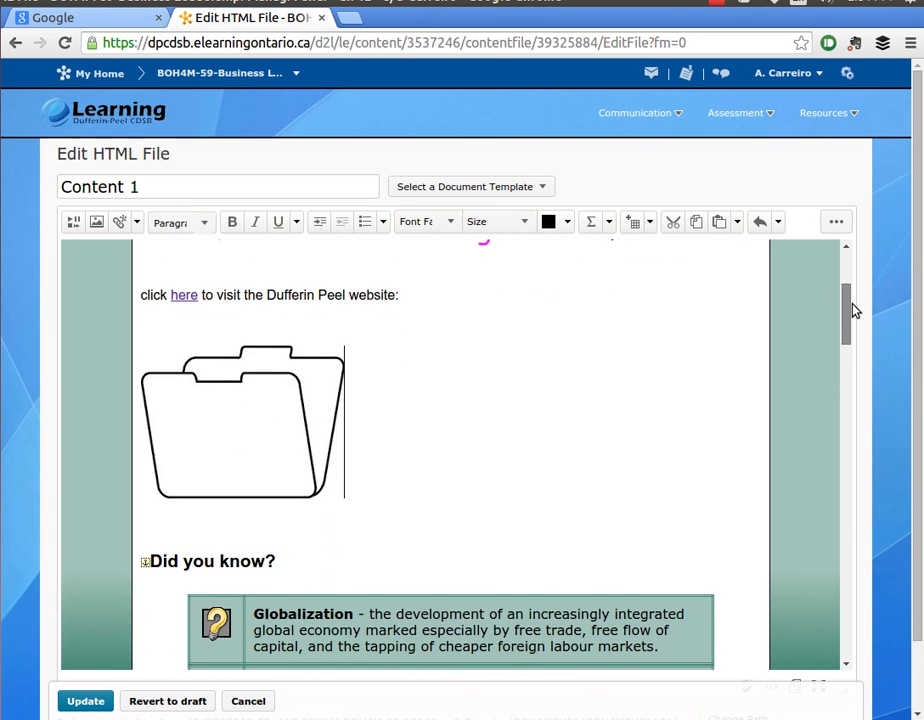
left_click(308, 446)
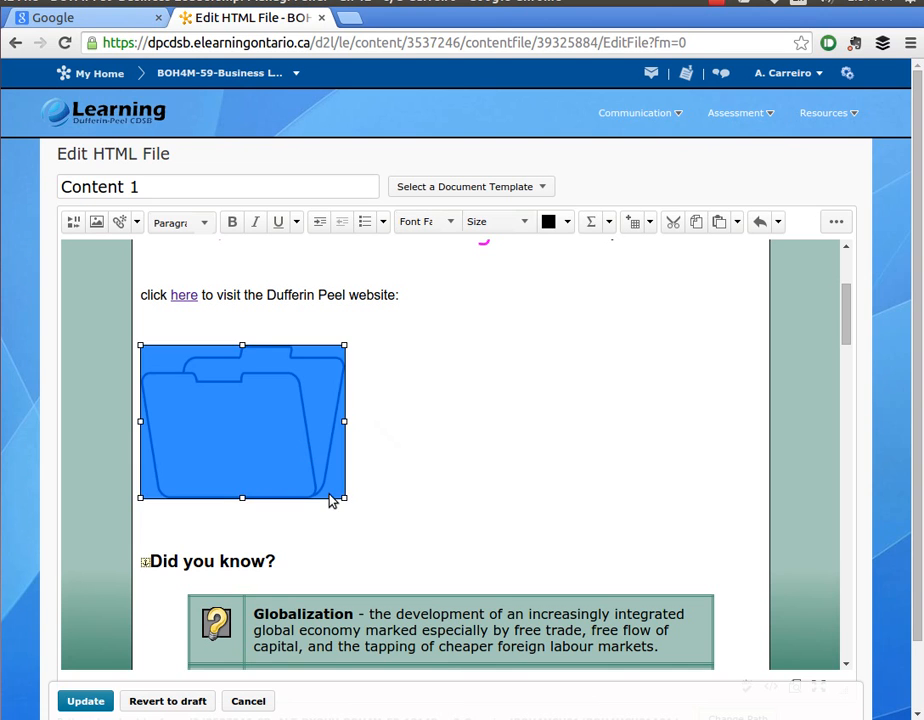
left_click_drag(340, 490, 245, 418)
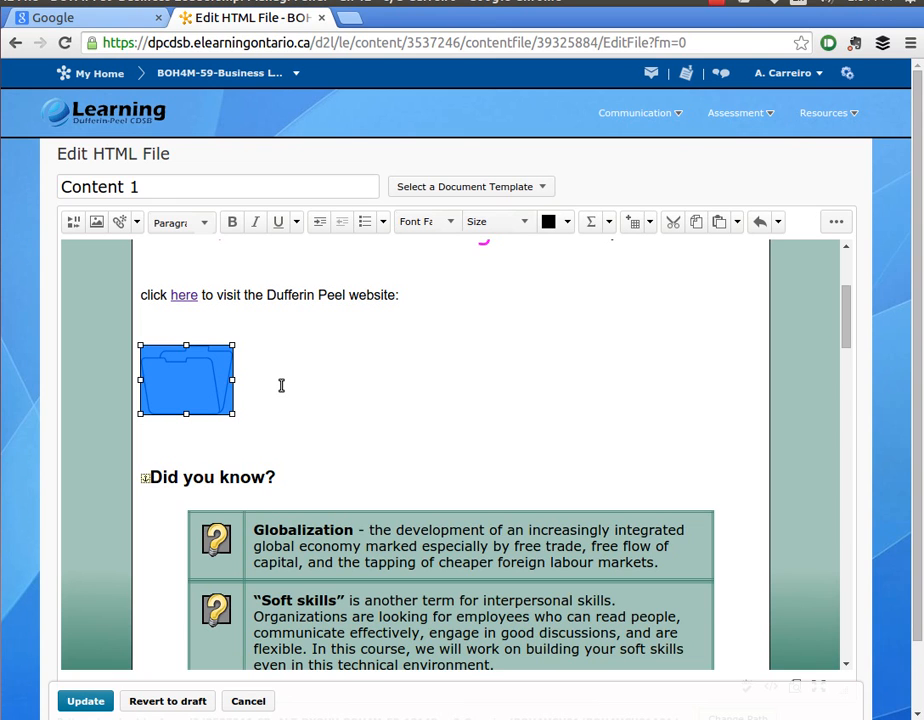
Step: Write the caption "my computer" beside the folder image and start a new line below it
left_click(281, 385)
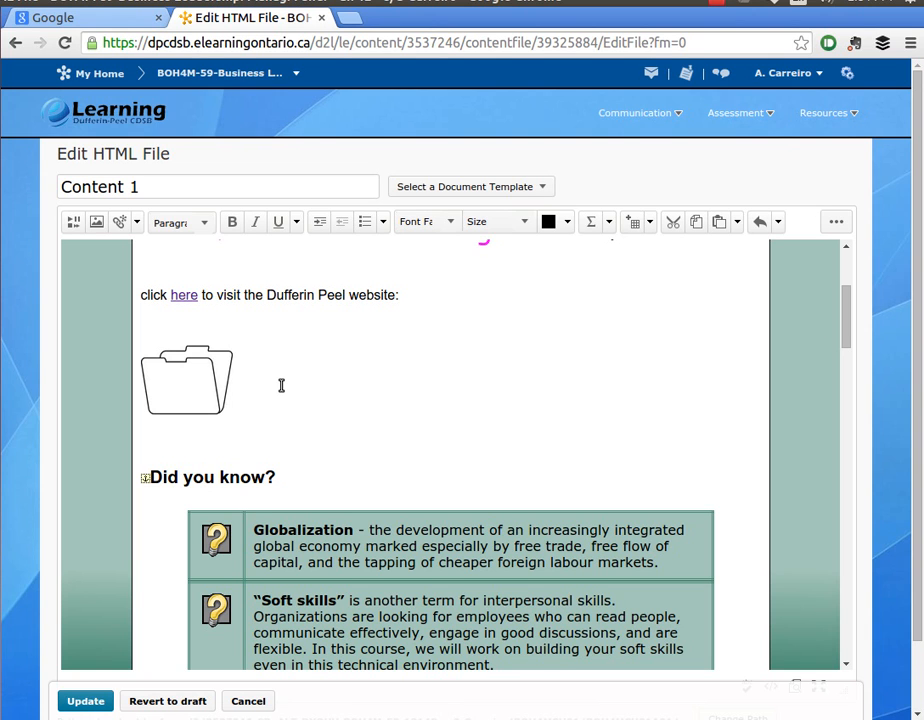
type("my c")
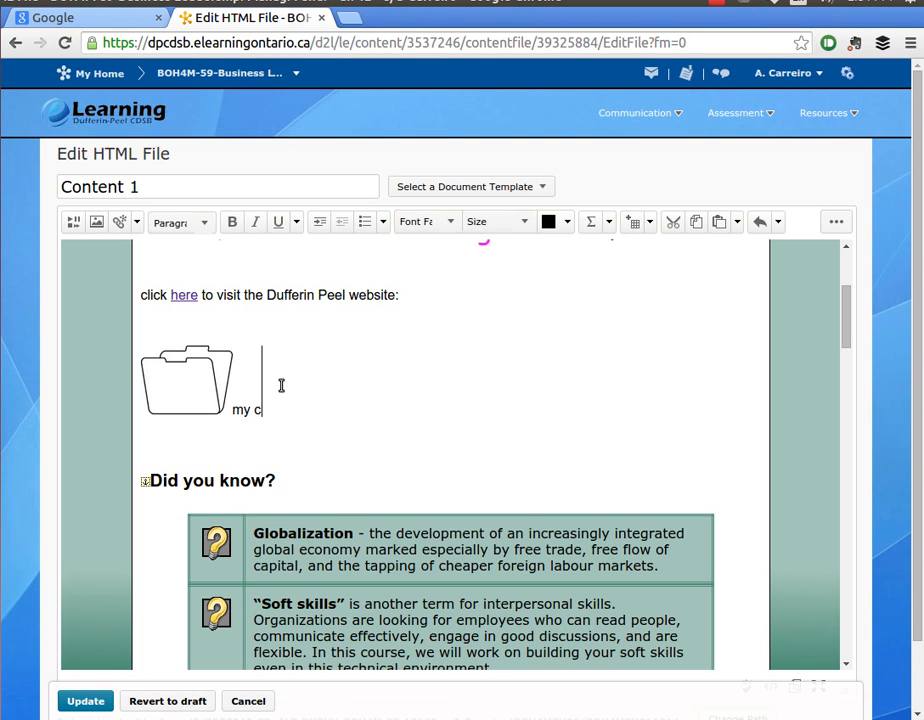
type("omputer")
key("Return")
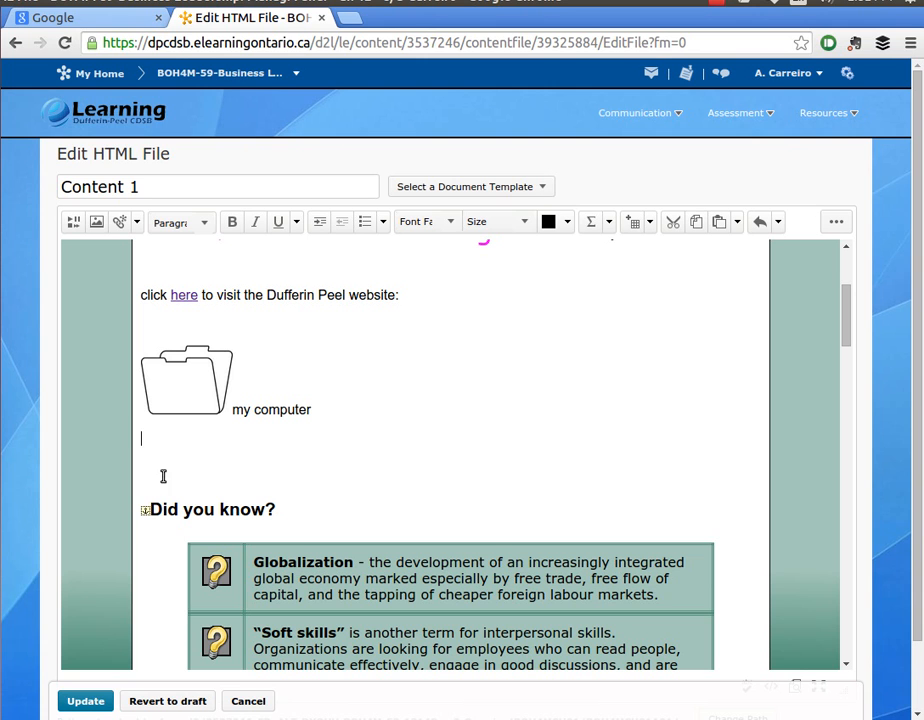
Step: Start inserting another image and select globe.gif from the images folder of BOH4MCU01 in the course offering files
left_click(98, 226)
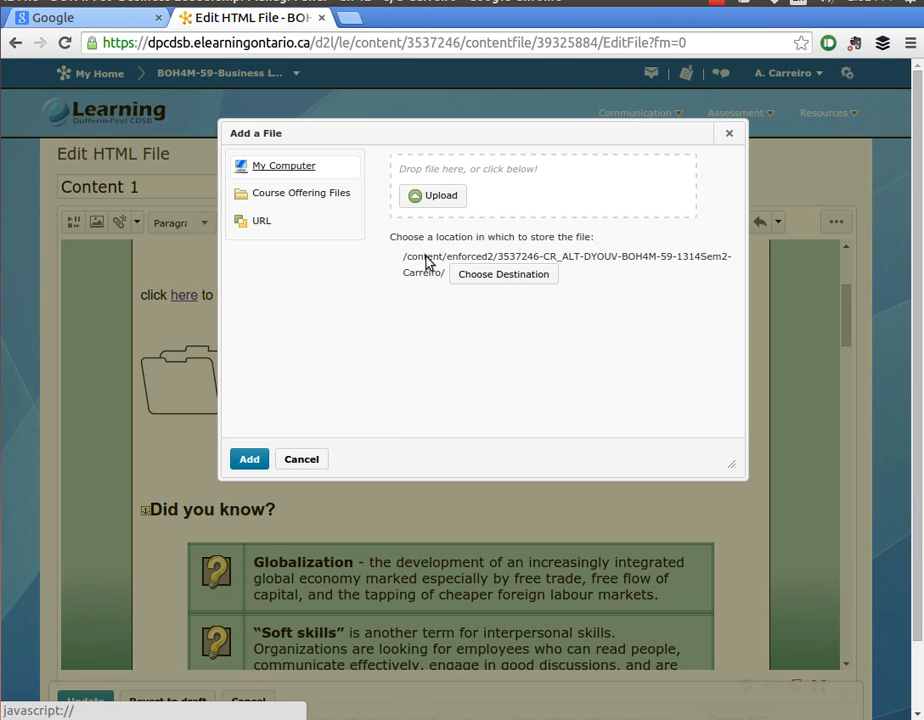
left_click(321, 199)
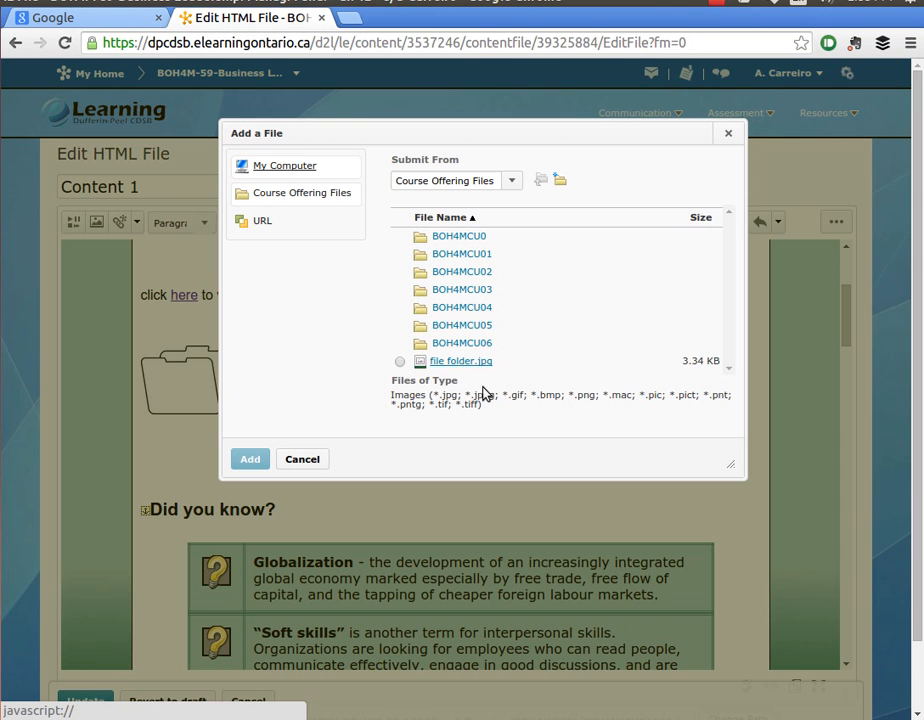
left_click(472, 256)
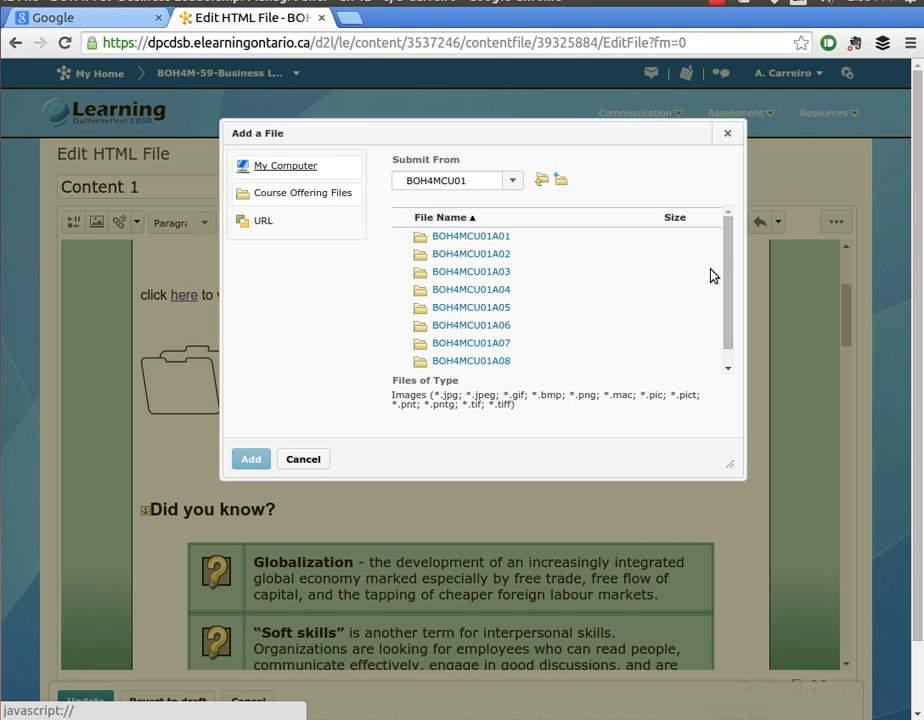
scroll(726, 290, "down", 2)
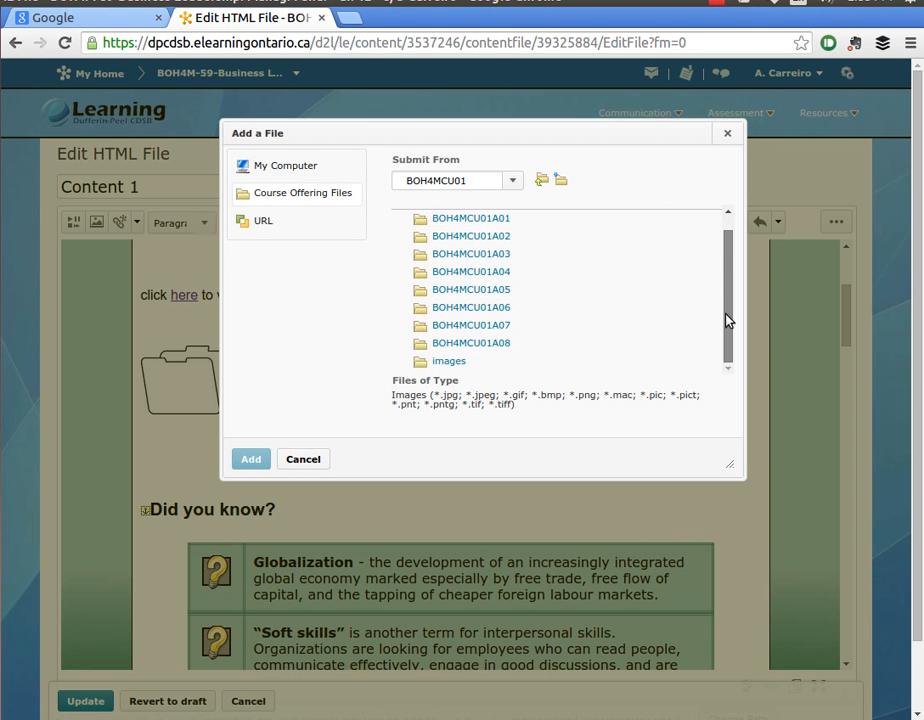
left_click(451, 362)
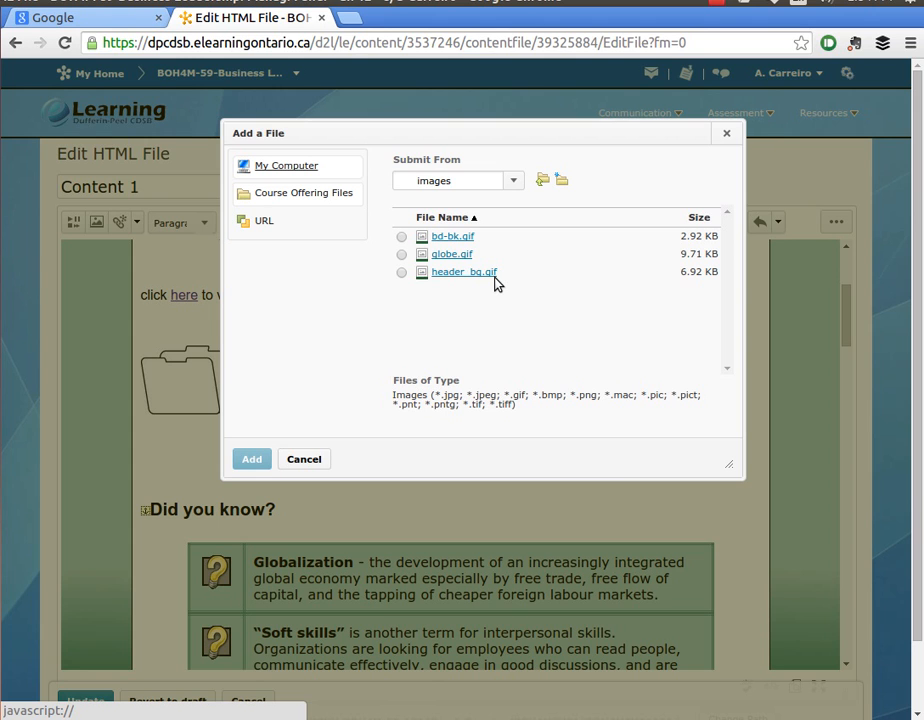
left_click(401, 255)
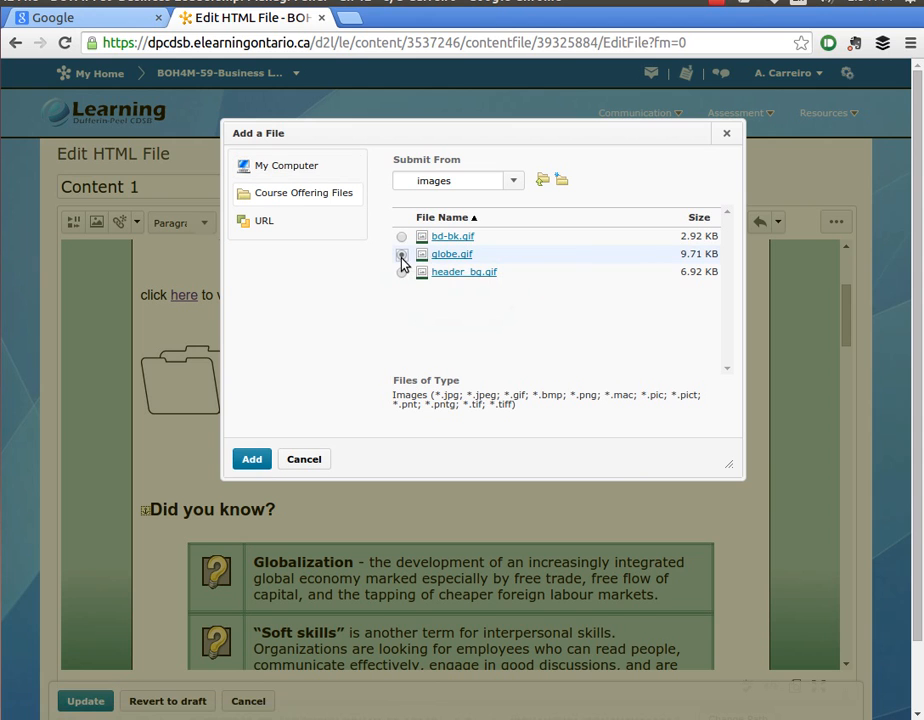
Step: Add the selected image with the alternative text "globe" and write the caption "globe" beside it
left_click(252, 460)
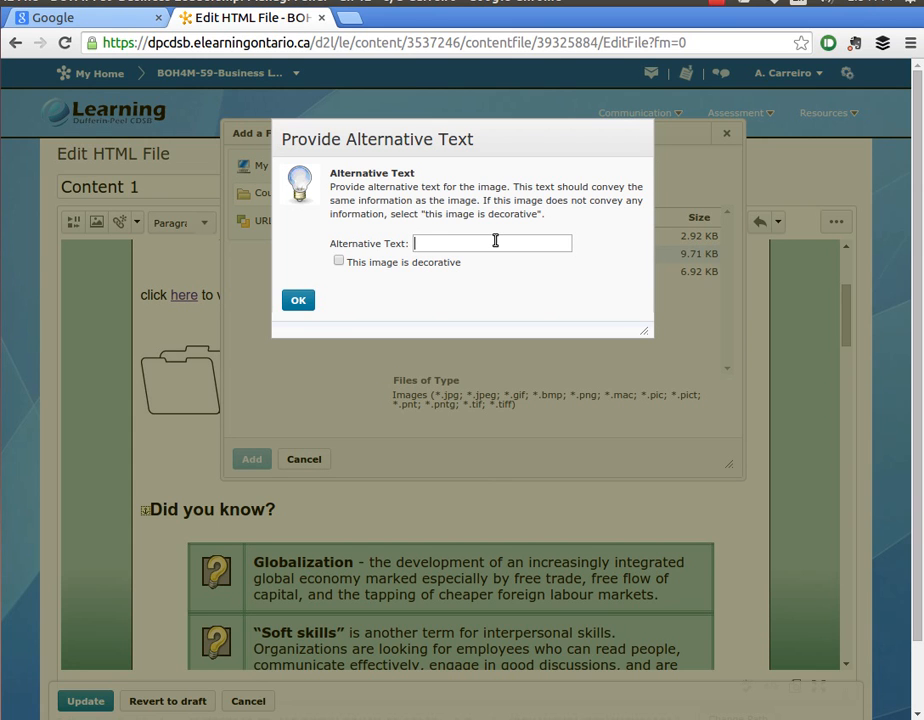
type("globe")
left_click(303, 303)
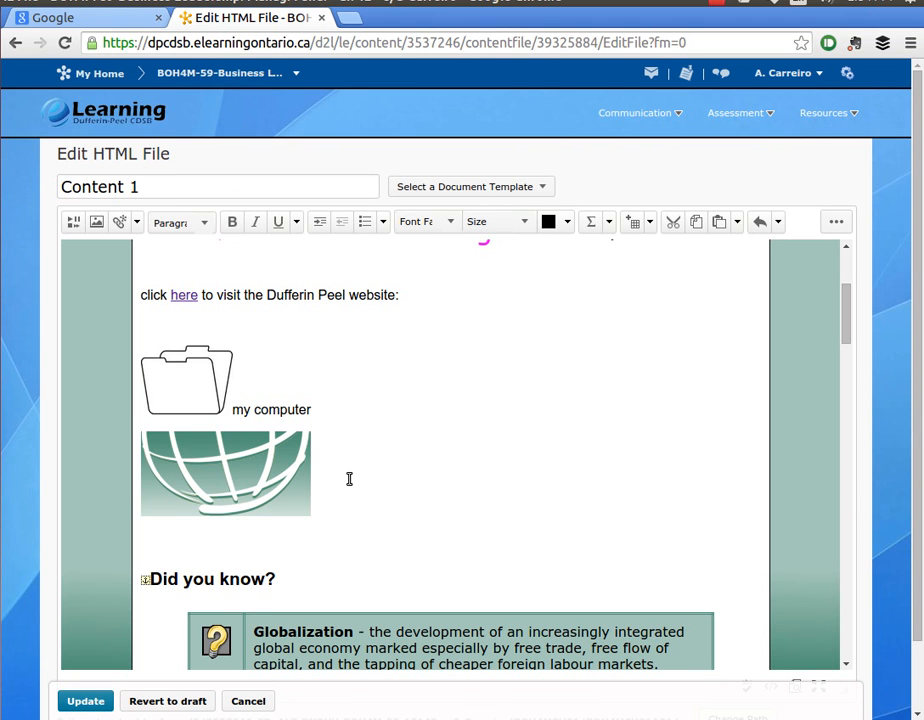
type("globe")
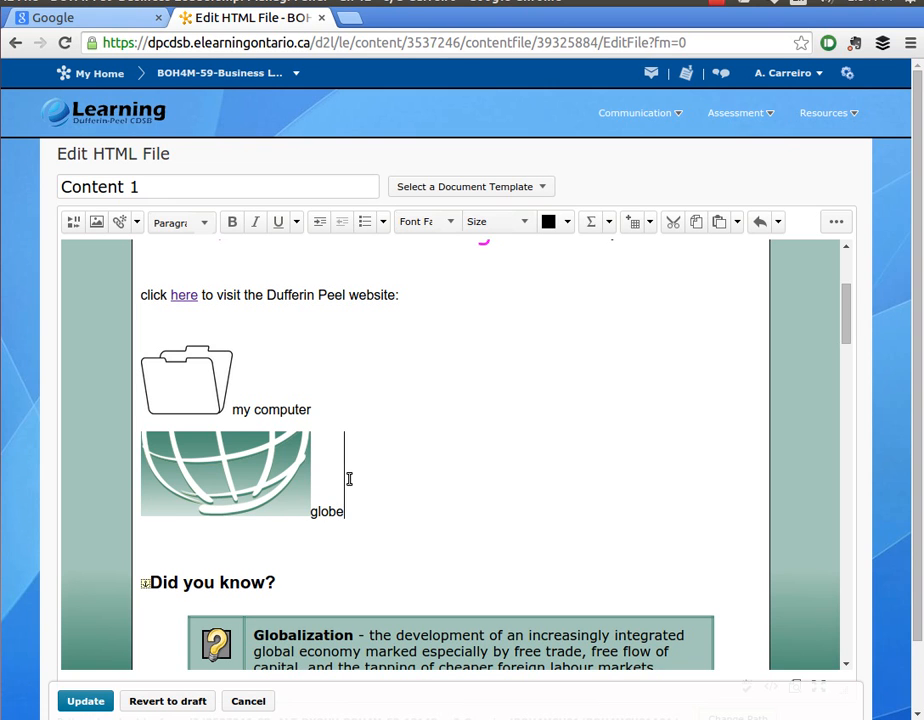
Step: Start inserting another image from a URL, and search Google Images in the other browser tab for "computer icon"
left_click(117, 226)
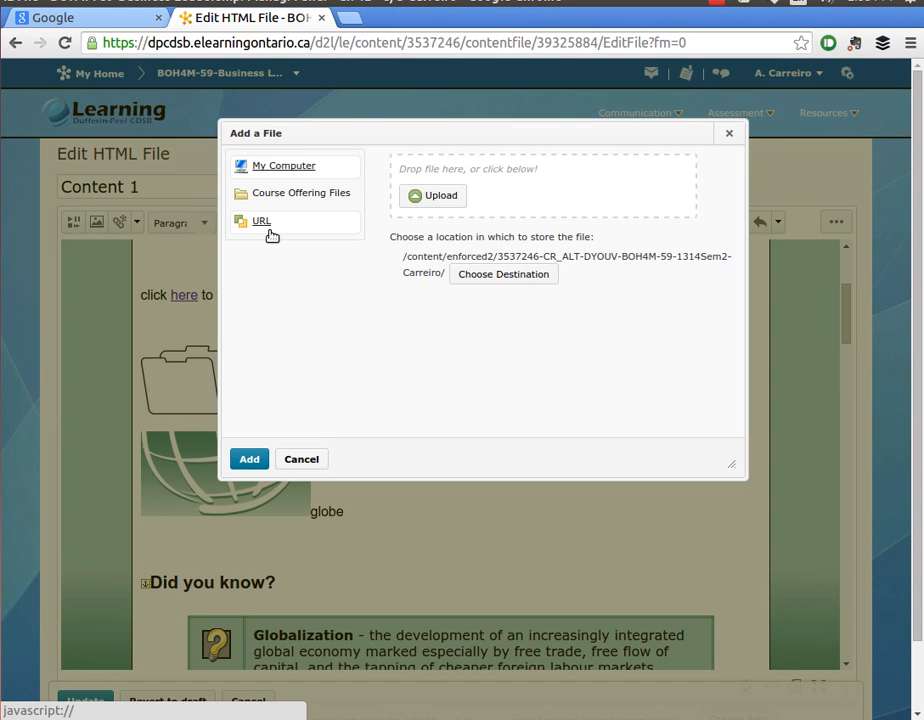
left_click(262, 229)
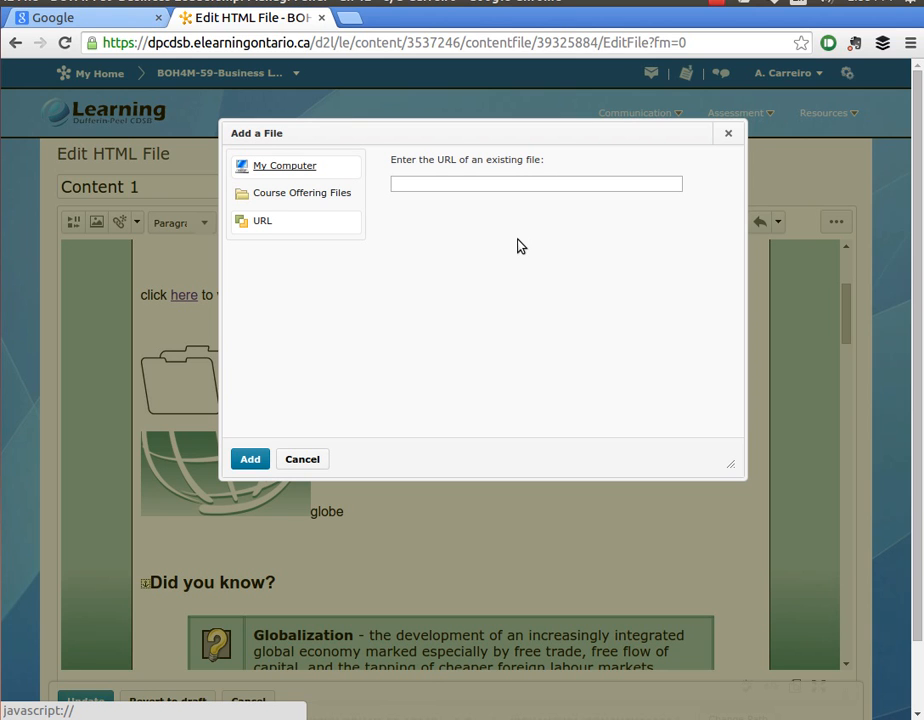
left_click(98, 24)
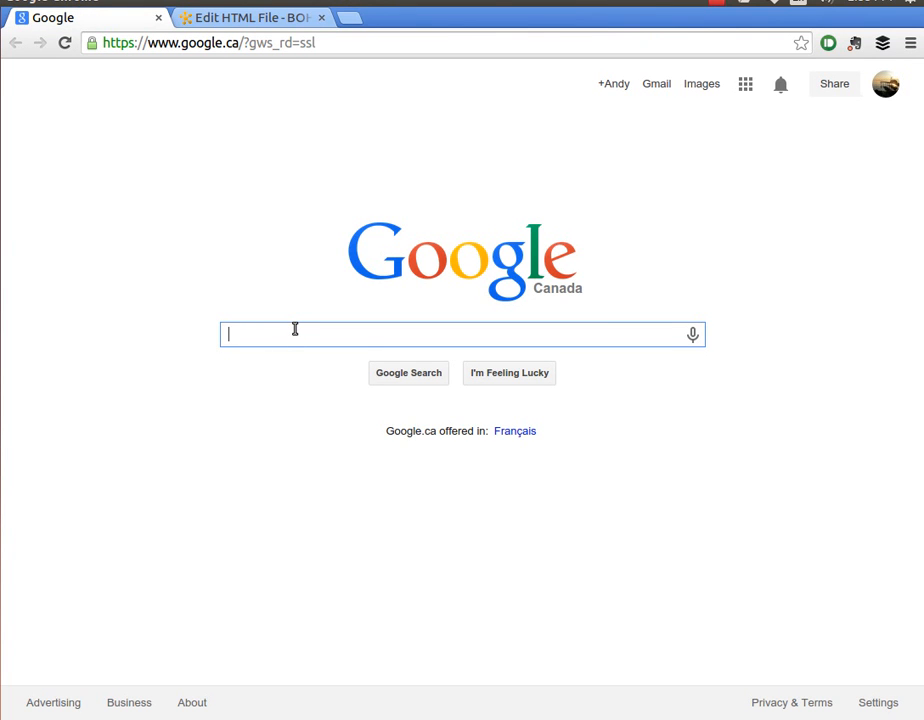
type("com")
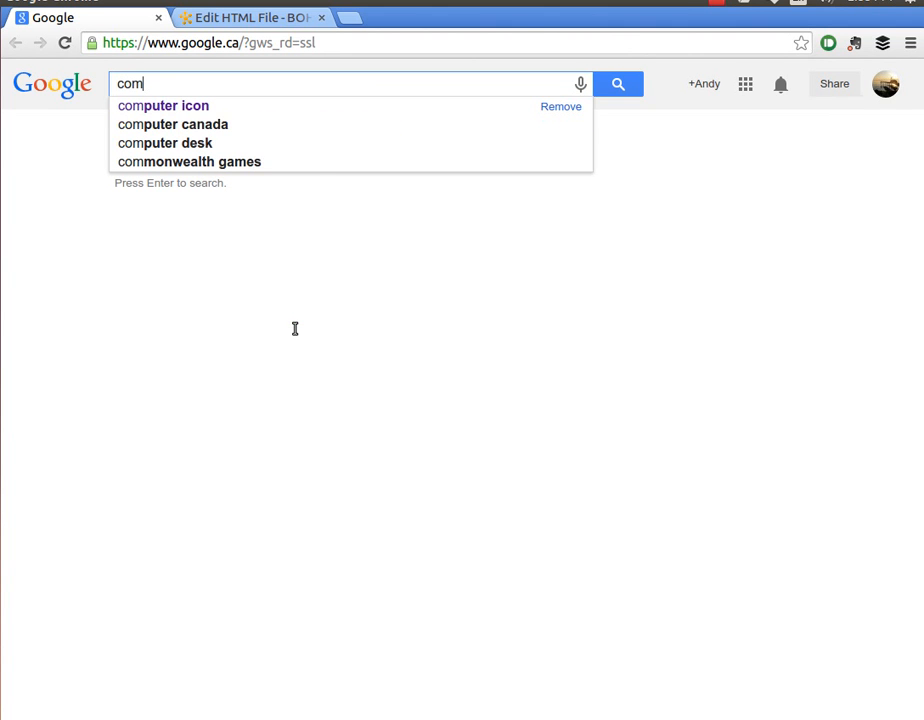
type("puter")
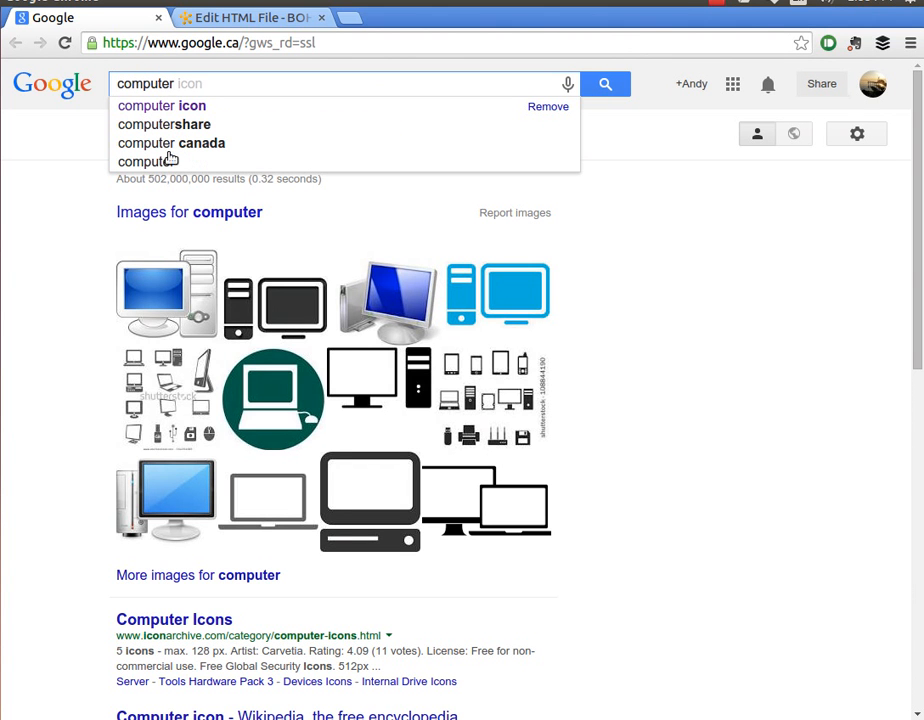
left_click(177, 107)
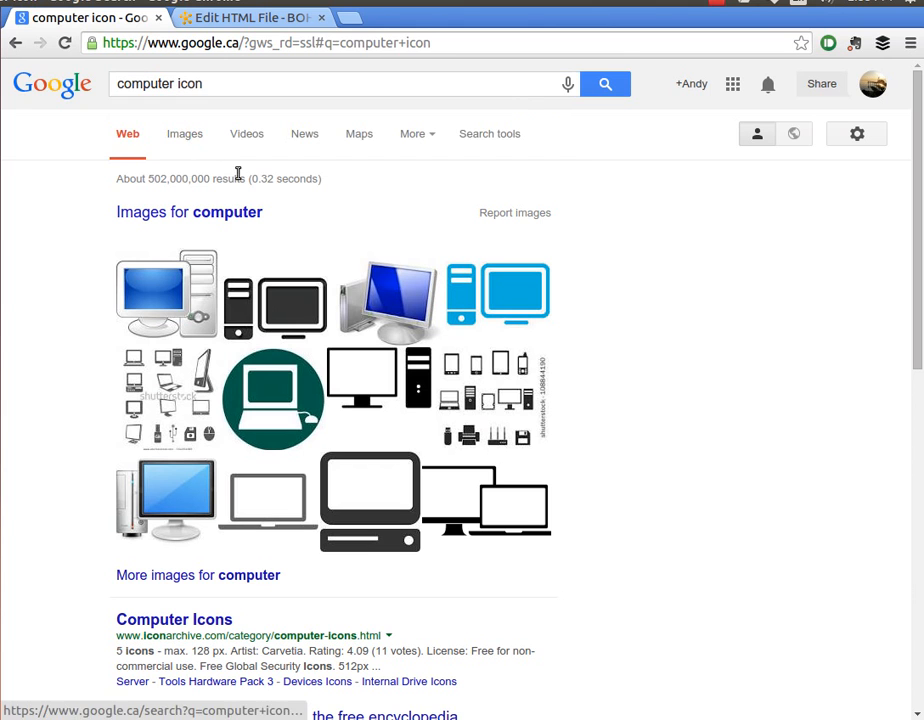
left_click(185, 136)
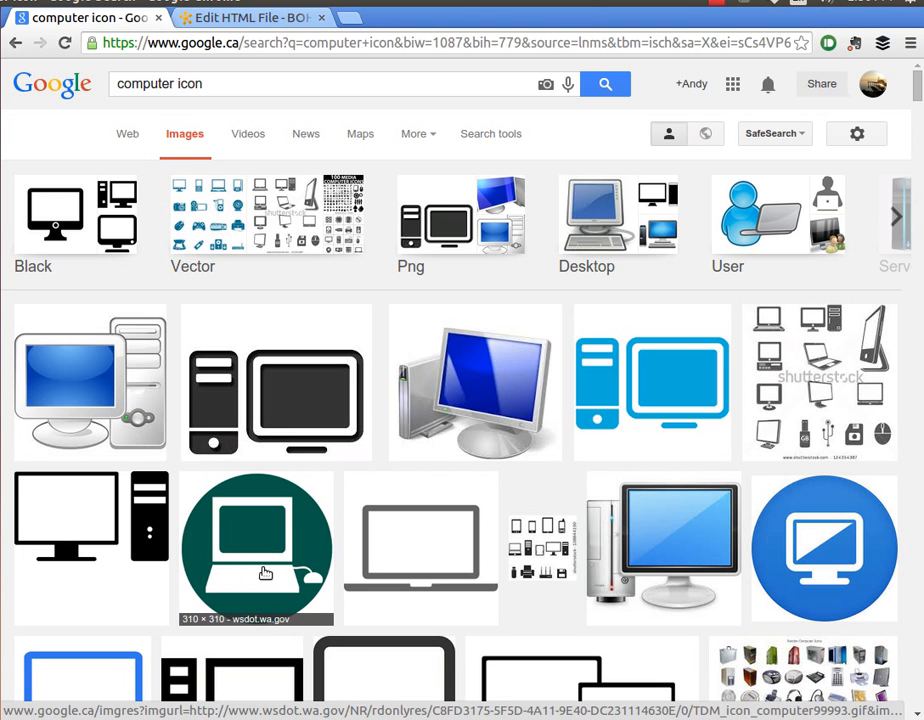
Step: Copy the image URL of the black desktop computer icon from findicons.com and enter it as the file URL in the course page editor
right_click(296, 416)
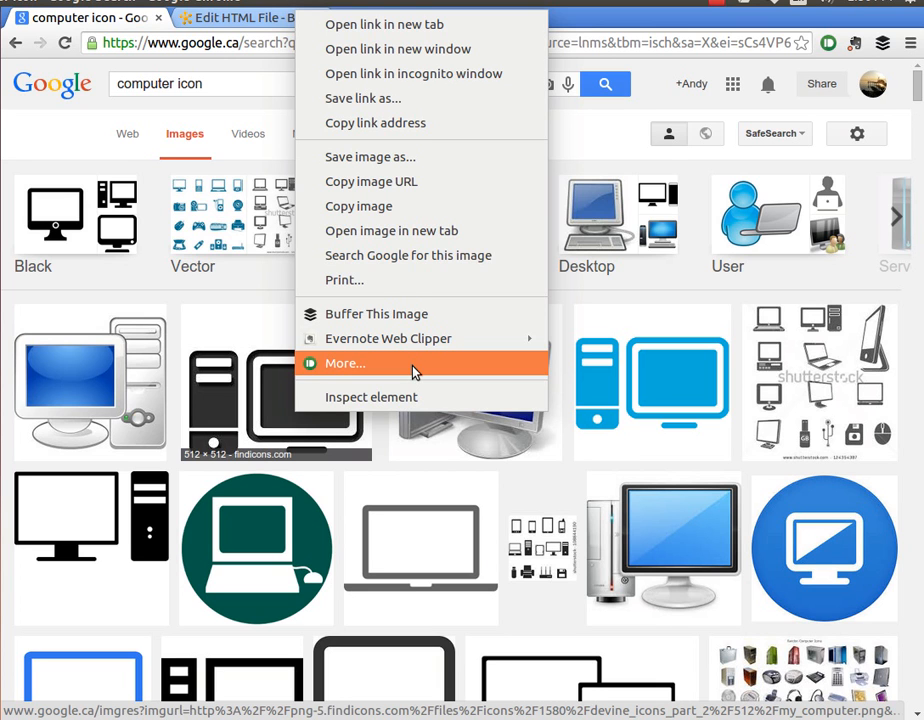
left_click(384, 183)
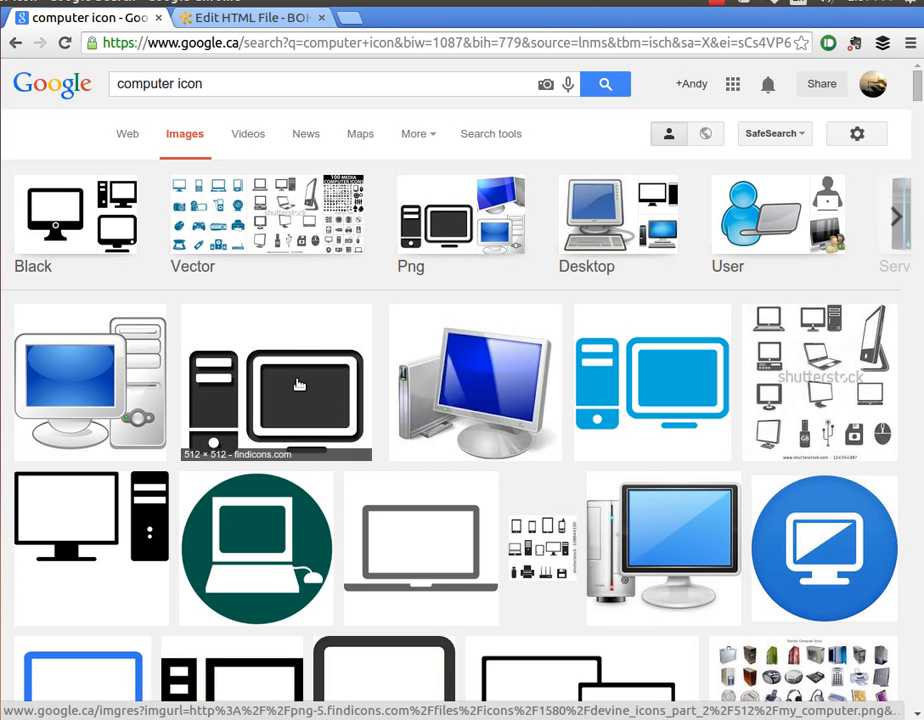
left_click(229, 20)
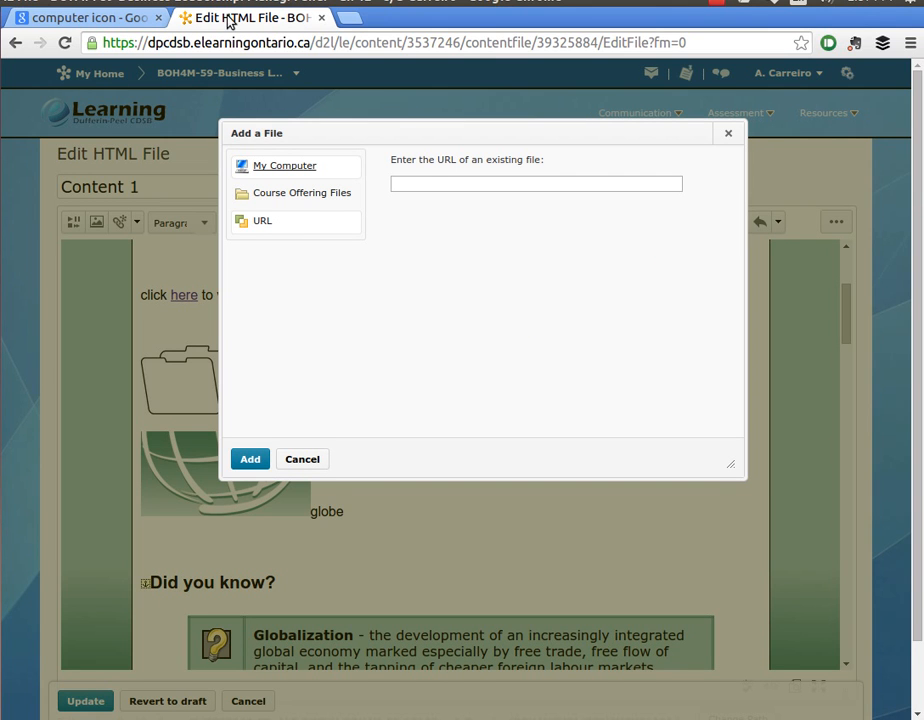
left_click(429, 185)
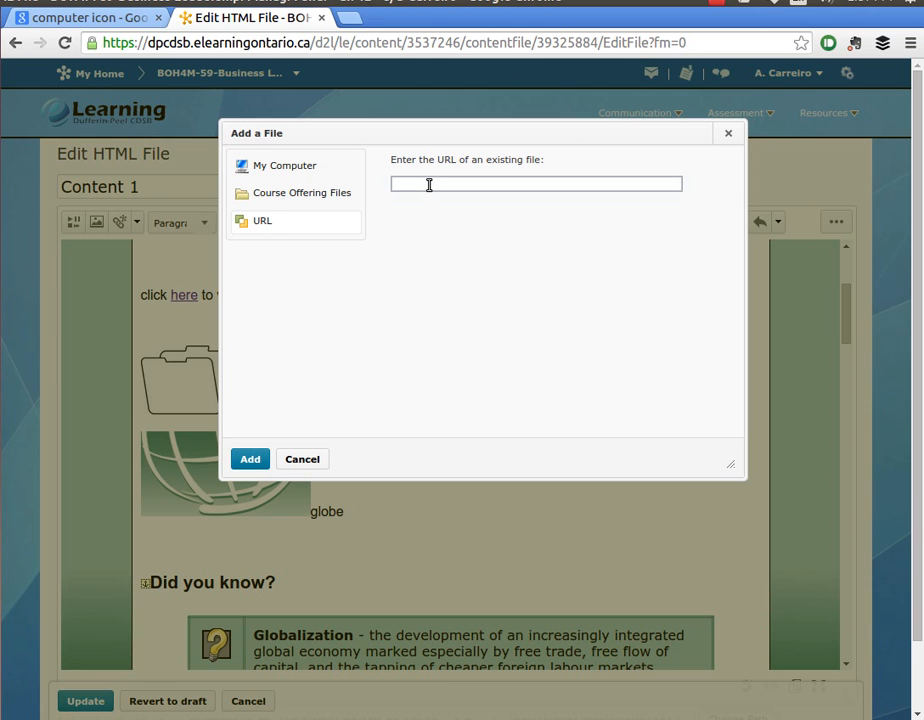
key("ctrl+v")
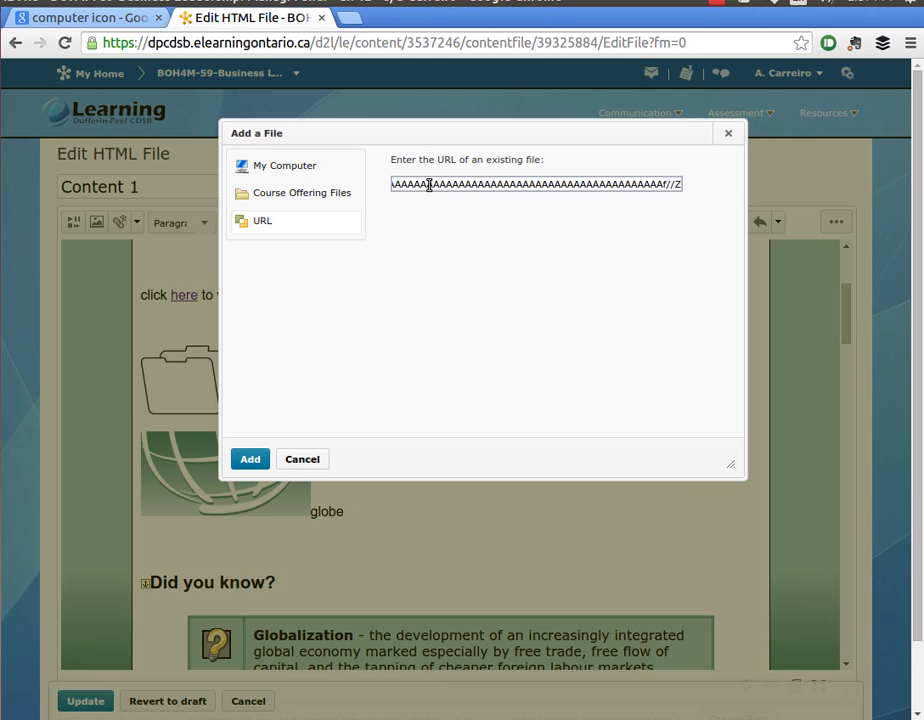
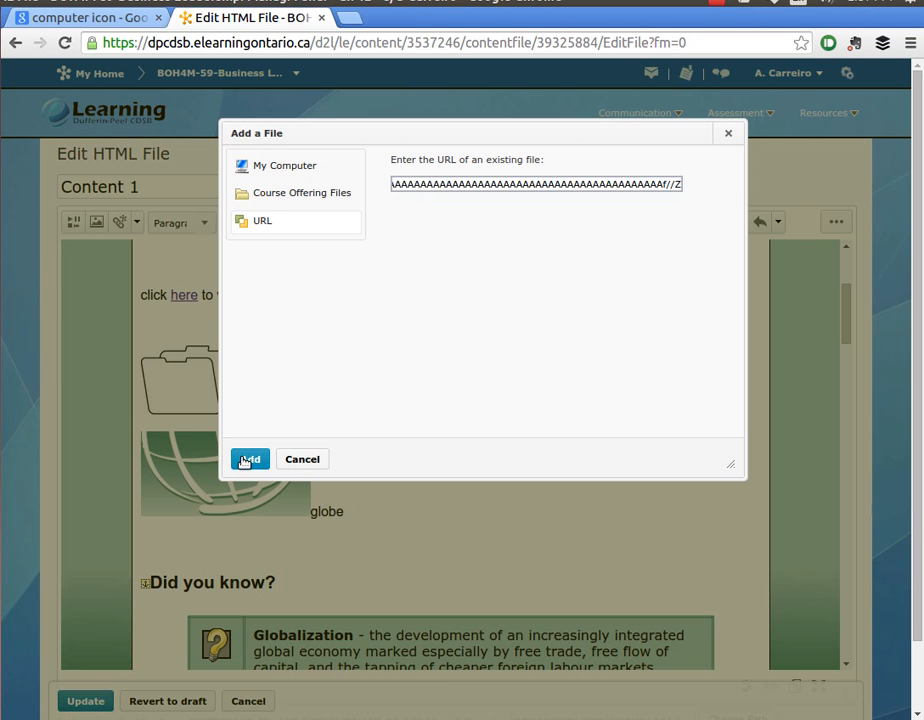
Step: Add the linked image to the page with the alternative text "computer"
left_click(246, 461)
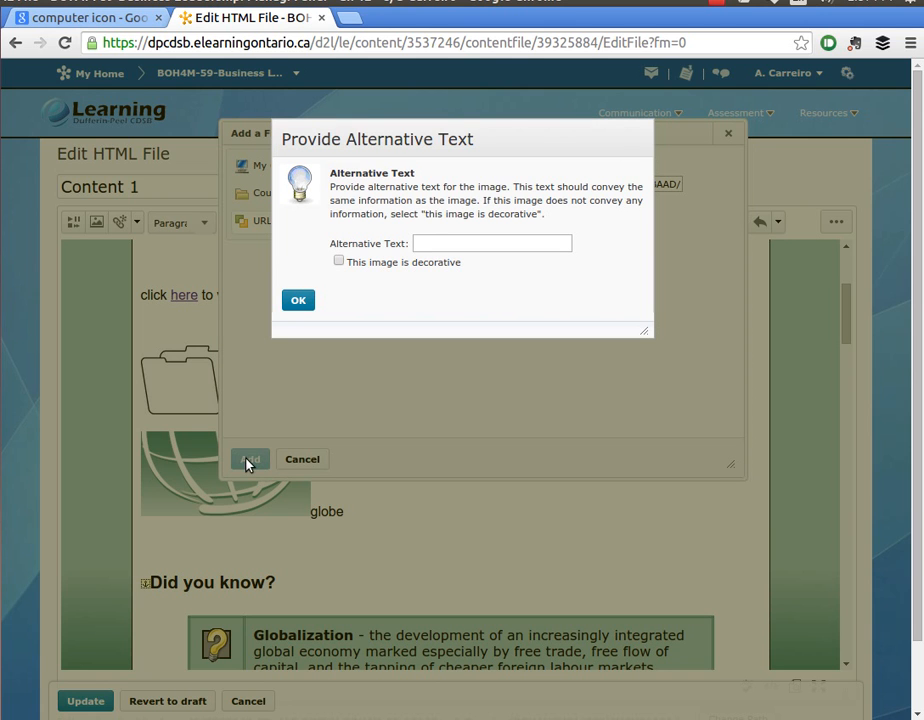
left_click(490, 244)
type("computer")
left_click(298, 302)
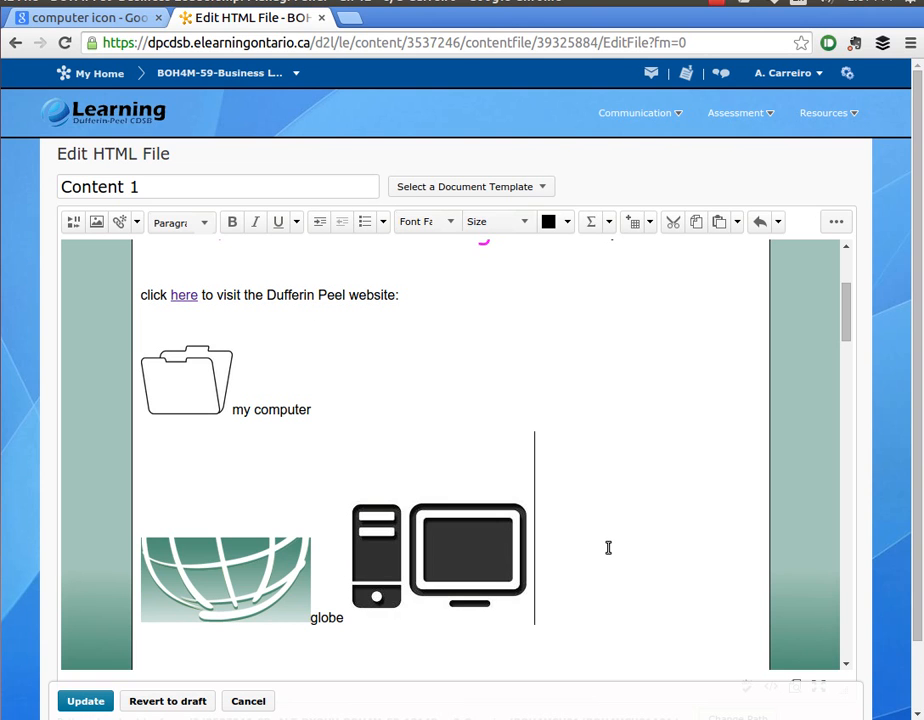
Step: Write the caption "computer url picture" beside the inserted computer image
type("comp")
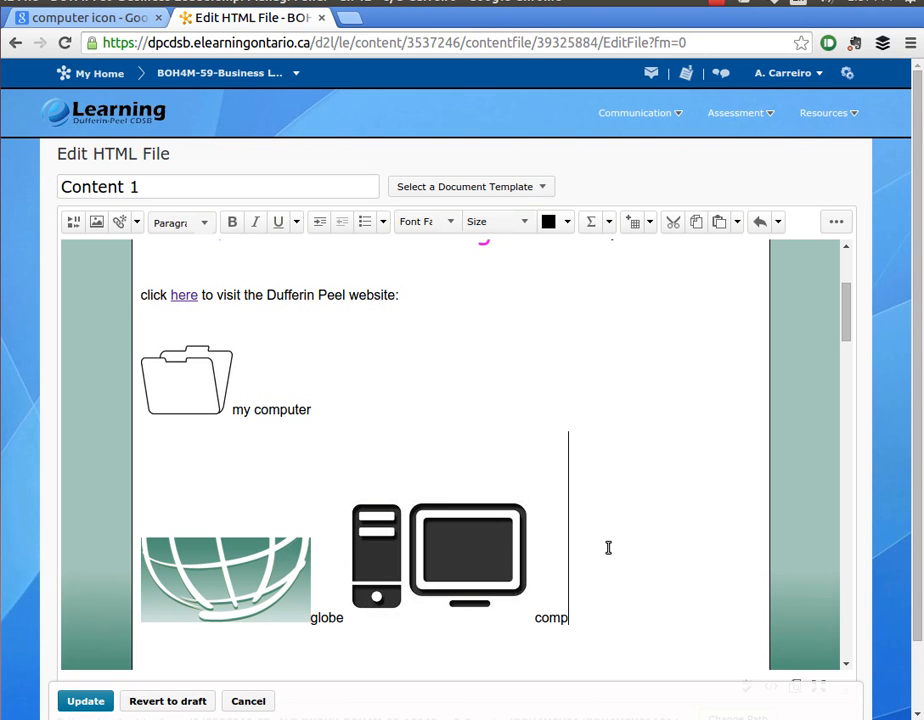
type("uter url")
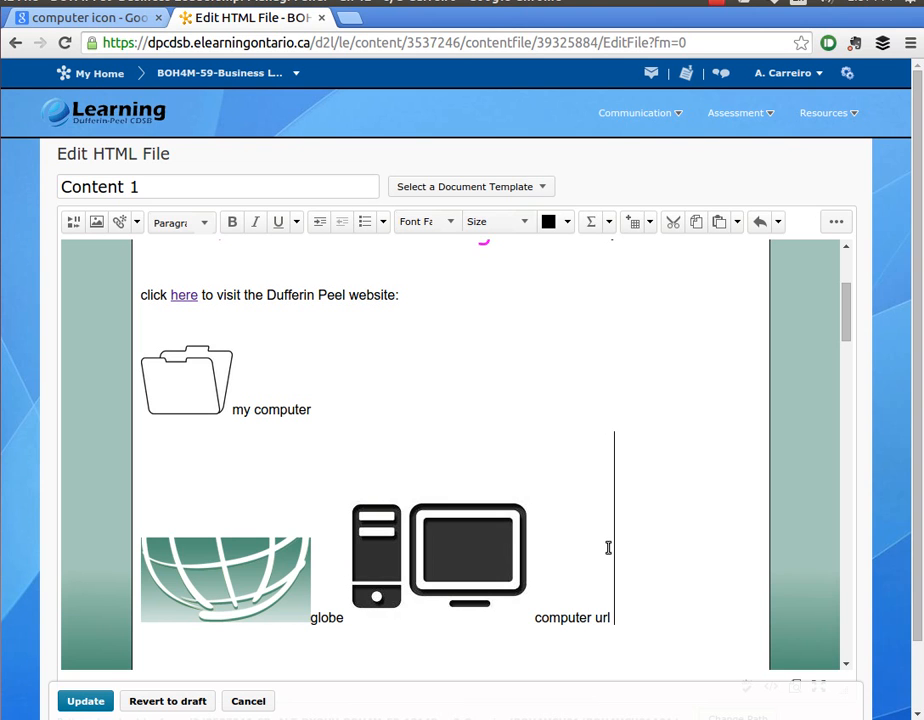
type(" pic")
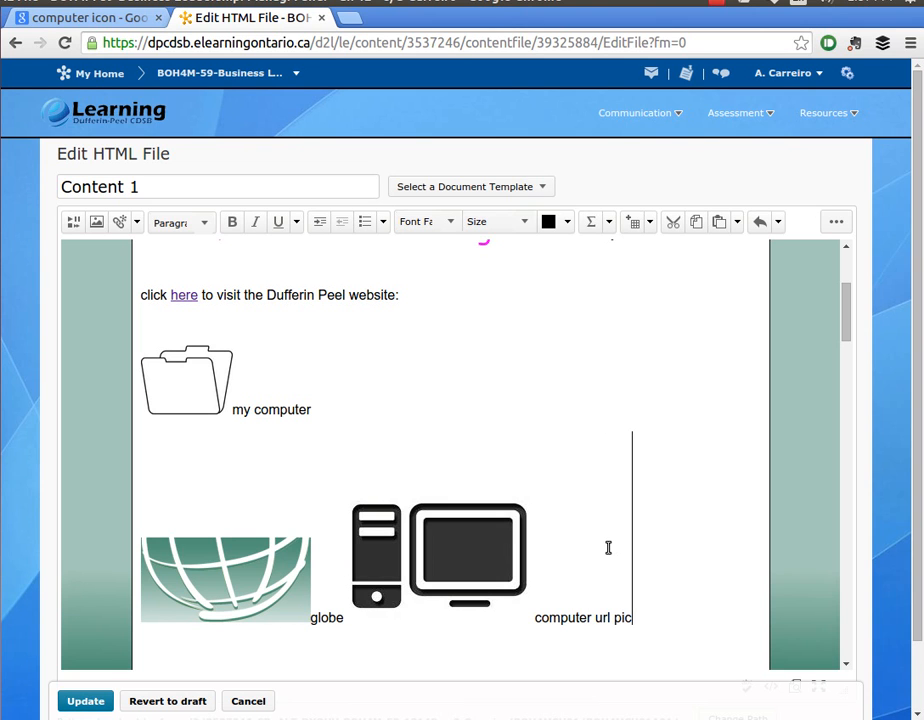
type("tu")
key("BackSpace")
key("BackSpace")
type("ture")
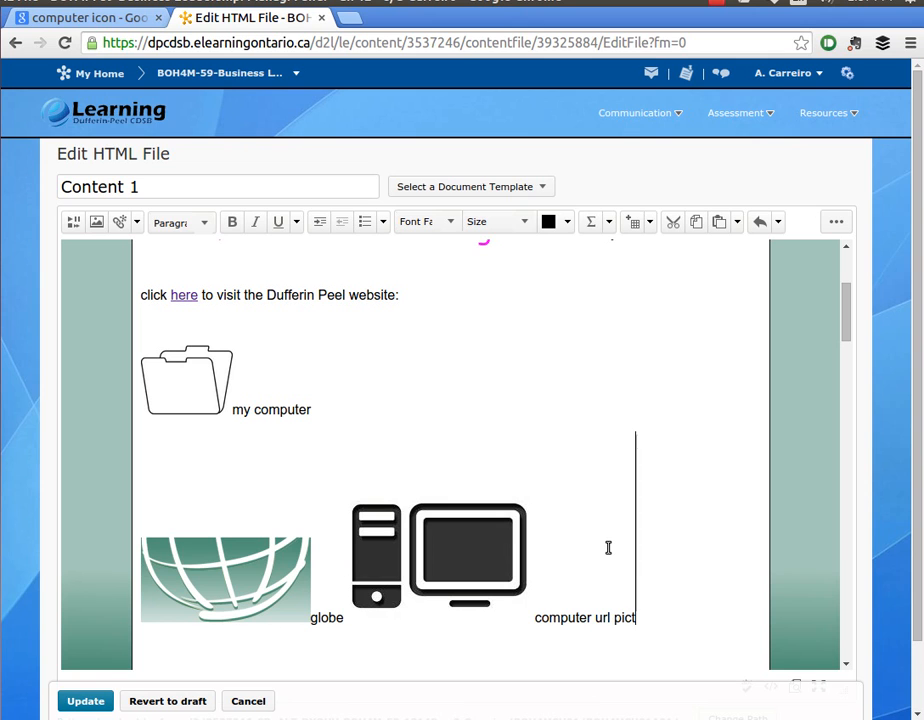